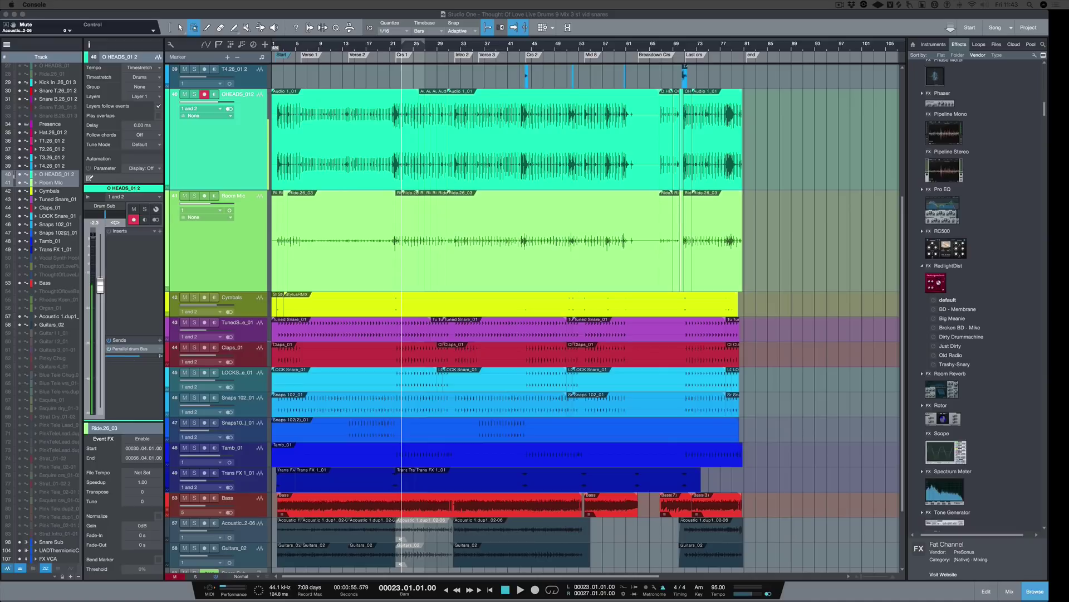
Start playback of the 'Thought Of Love Live Drums 9 Mix 3' song.
click(400, 49)
key(space)
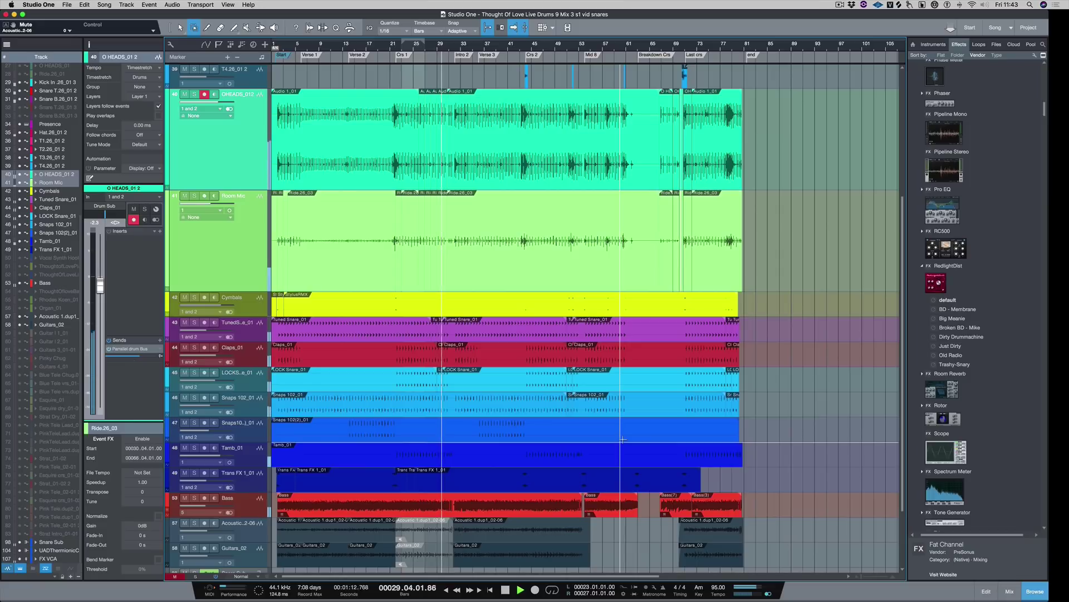
Insert Fat Channel on the O HEADS_01 2 track, solo it, and audition the overheads alone.
key(space)
scroll(925, 282, up, 10)
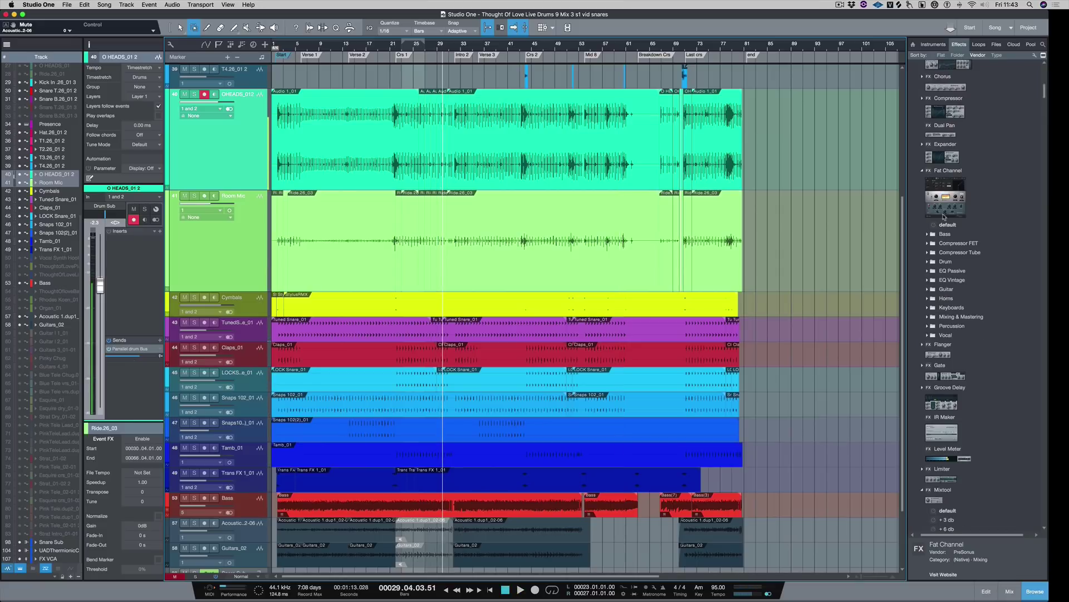
drag(953, 187, 238, 107)
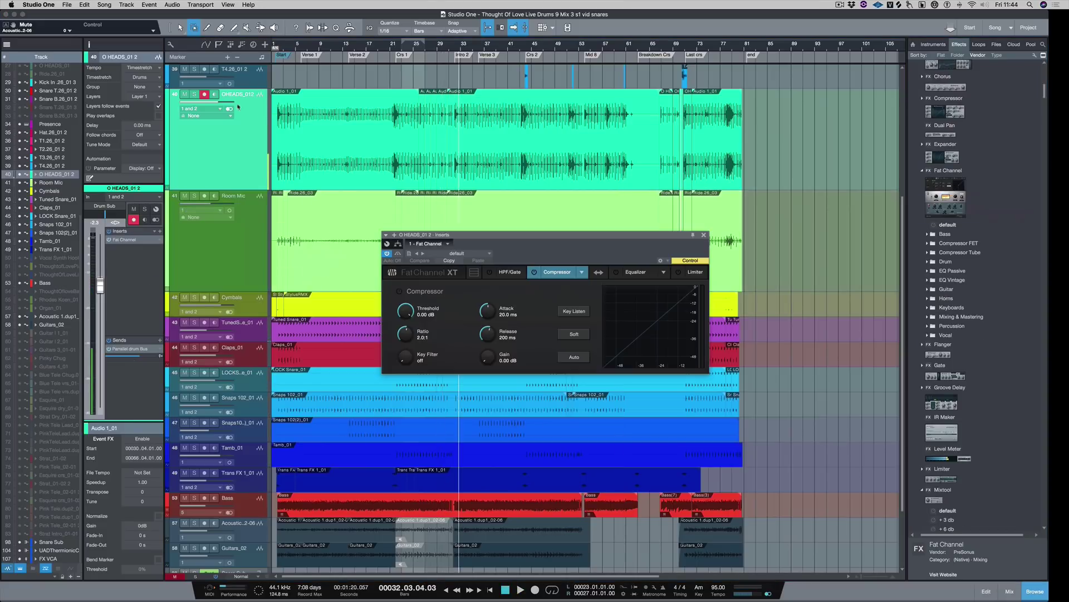
click(195, 94)
key(space)
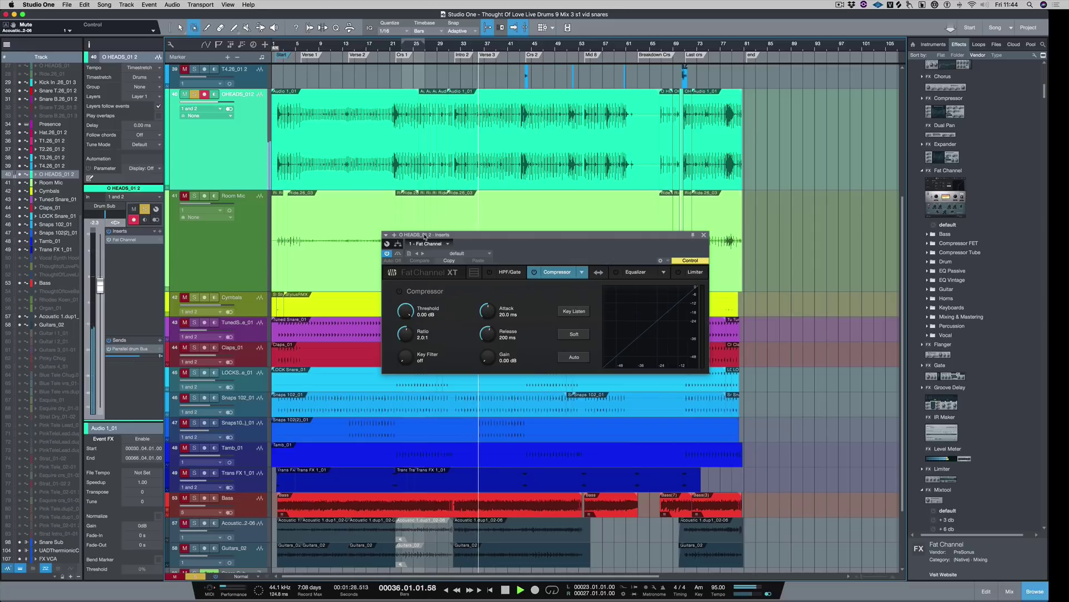
key(space)
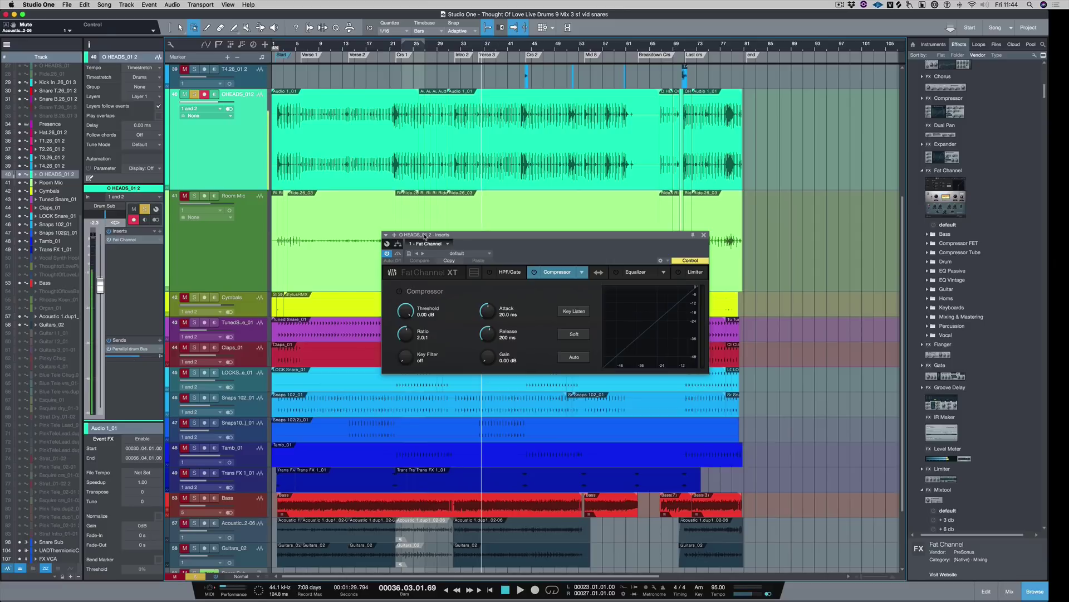
During playback, turn on the overheads' Fat Channel high-pass filter and sweep its cutoff up to 117 Hz.
click(499, 273)
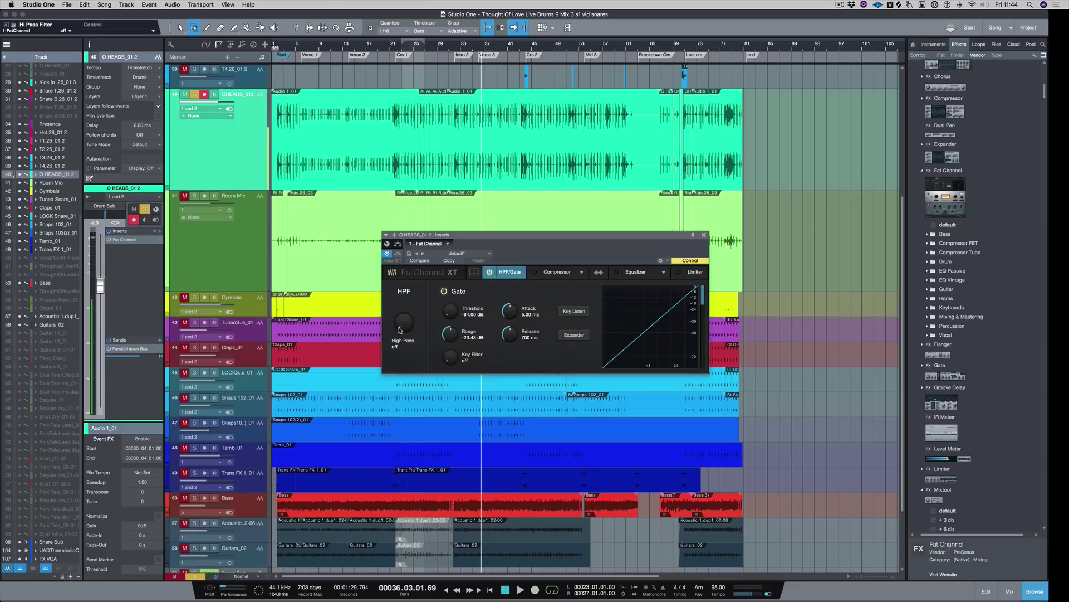
key(space)
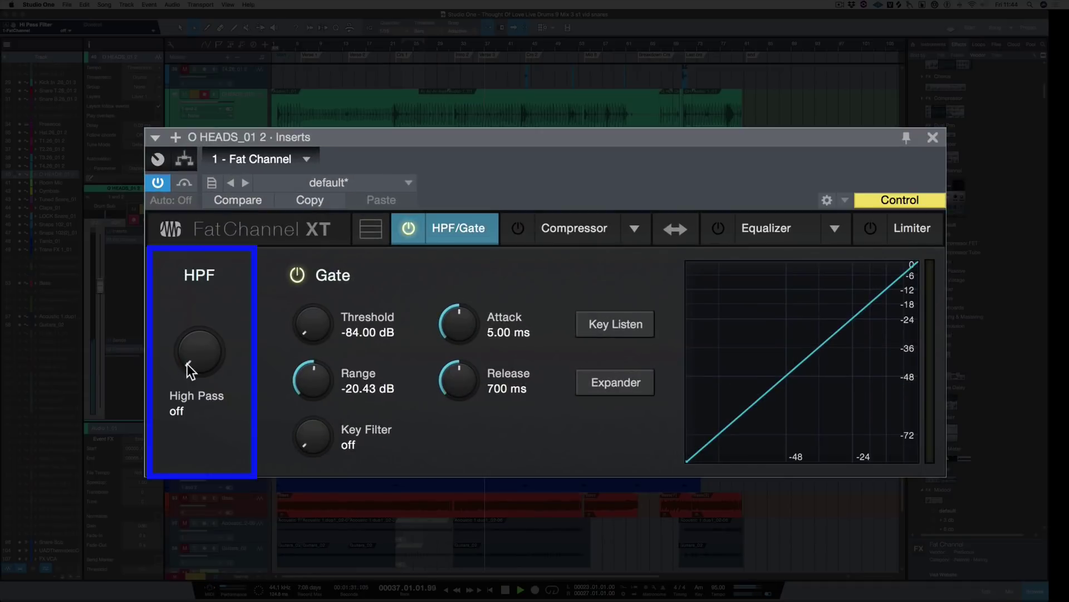
drag(401, 330, 398, 316)
drag(185, 336, 170, 260)
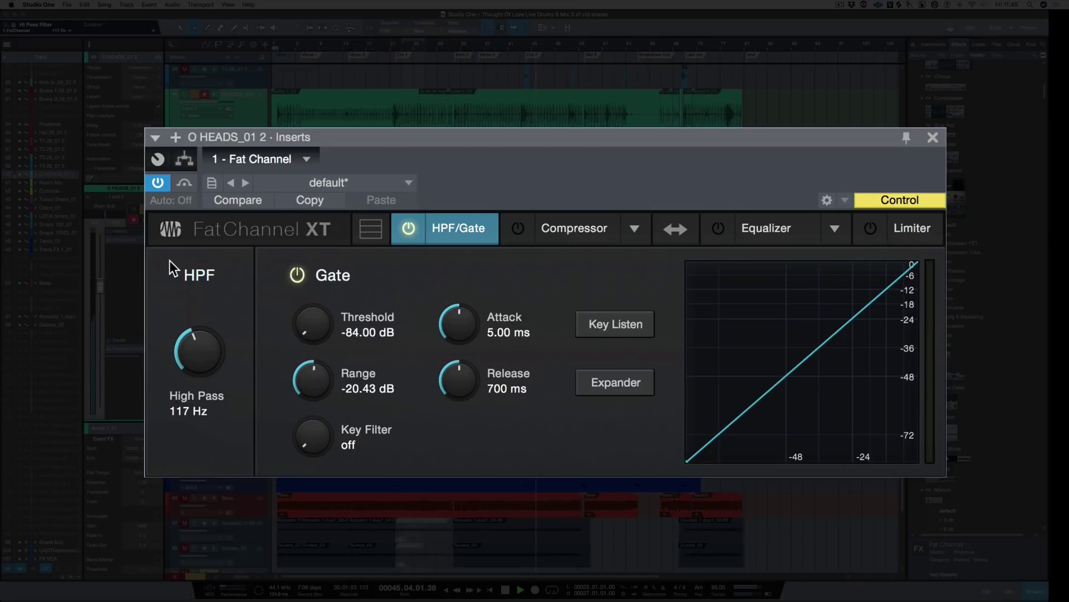
Switch the overheads' Fat Channel compressor to the FET model.
click(615, 234)
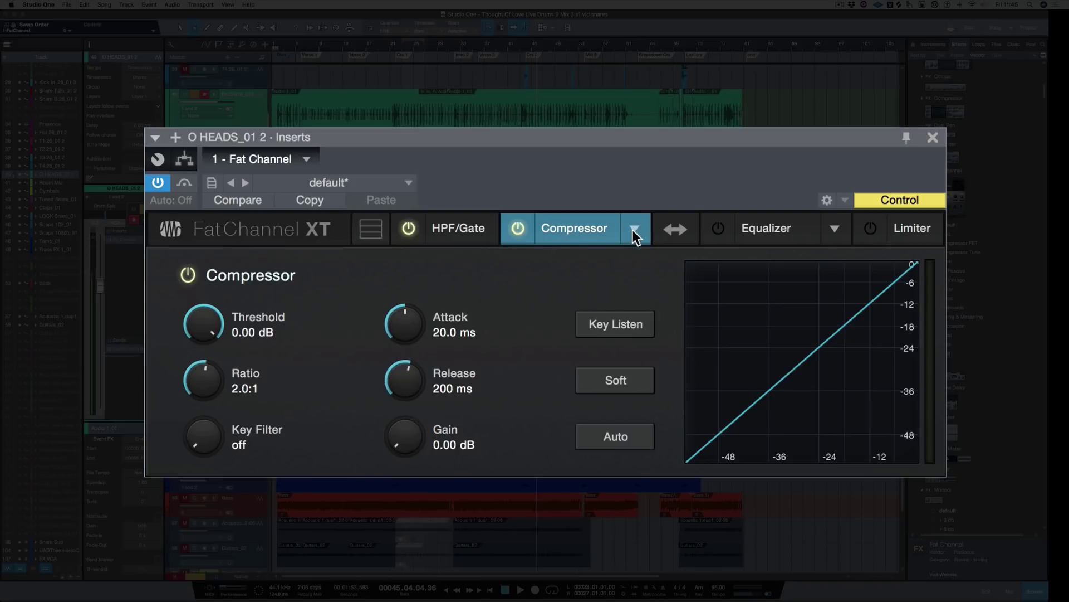
click(634, 229)
click(677, 309)
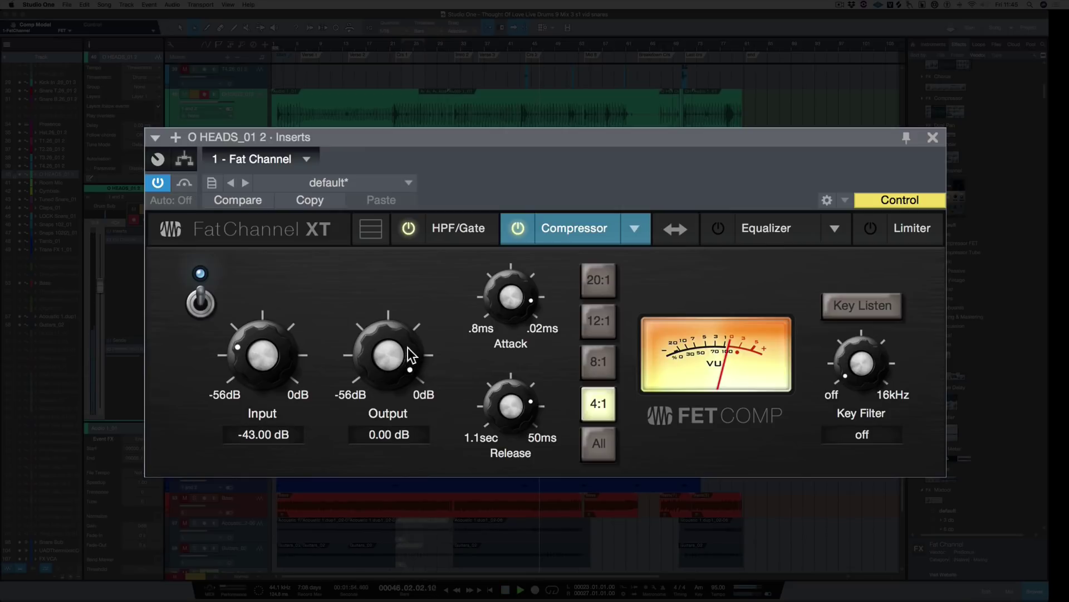
Set the FET compressor output to -19.04 dB and input to -27.04 dB, and retune attack and release.
drag(409, 346, 389, 396)
drag(260, 359, 260, 295)
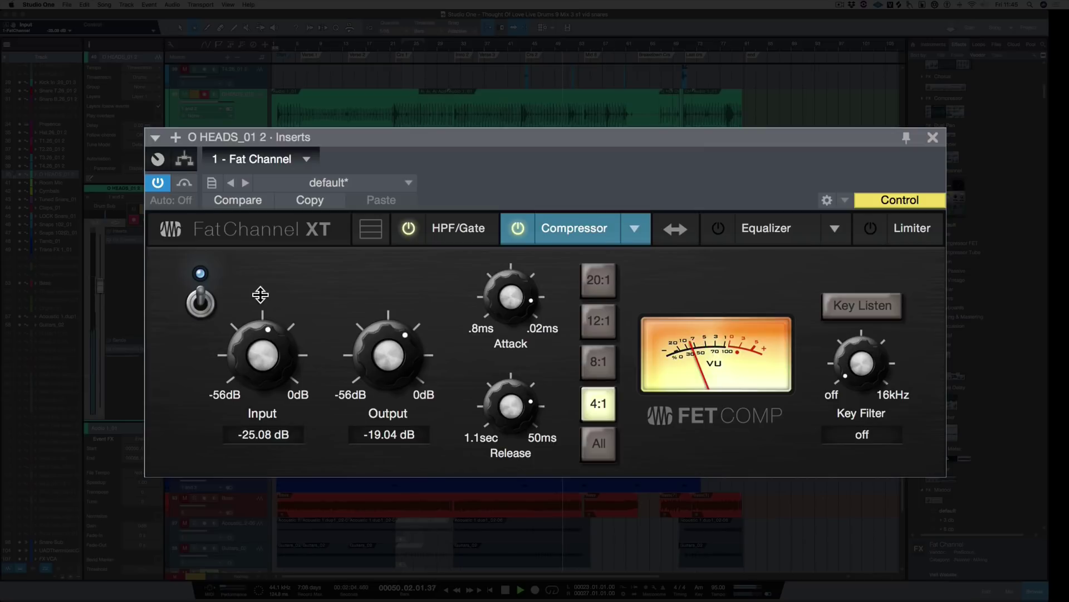
drag(499, 291, 503, 376)
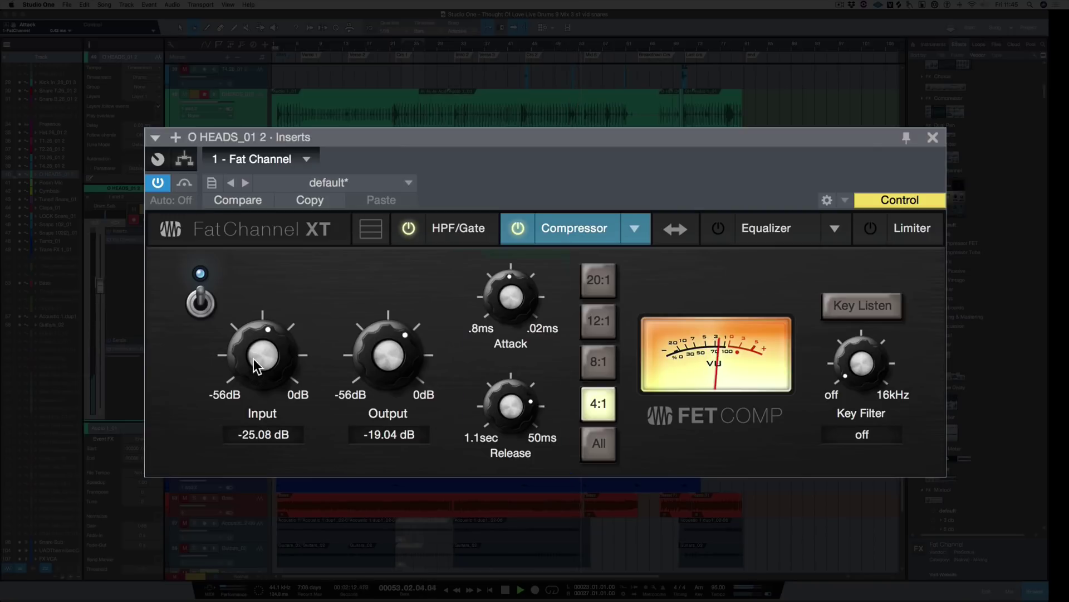
drag(253, 359, 252, 365)
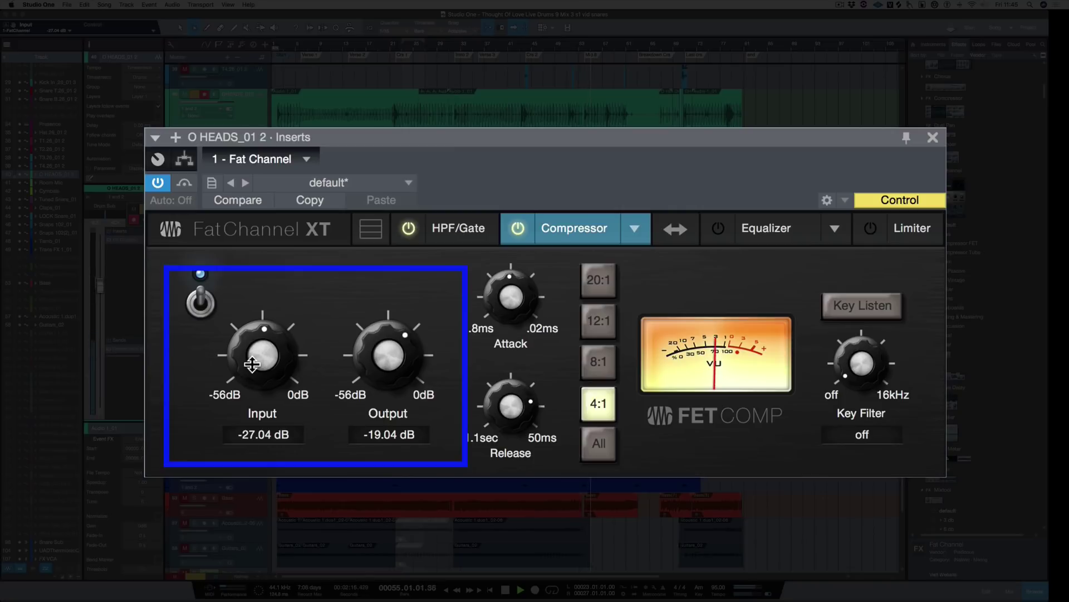
drag(497, 391, 497, 376)
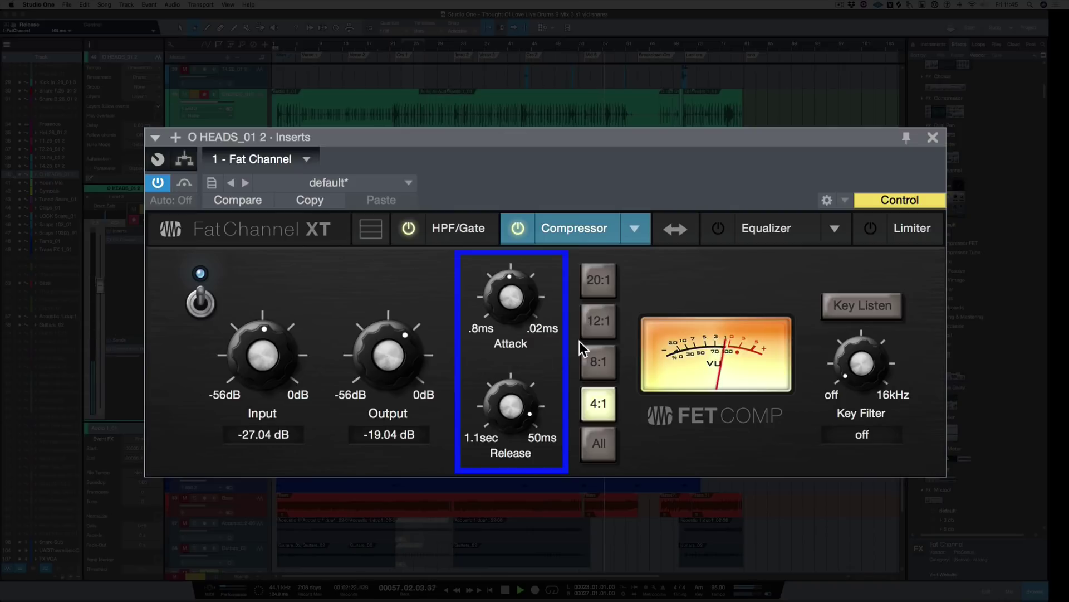
Set the FET compressor ratio to 12:1 and input to -22.56 dB, then return playback to bar 34.
click(599, 324)
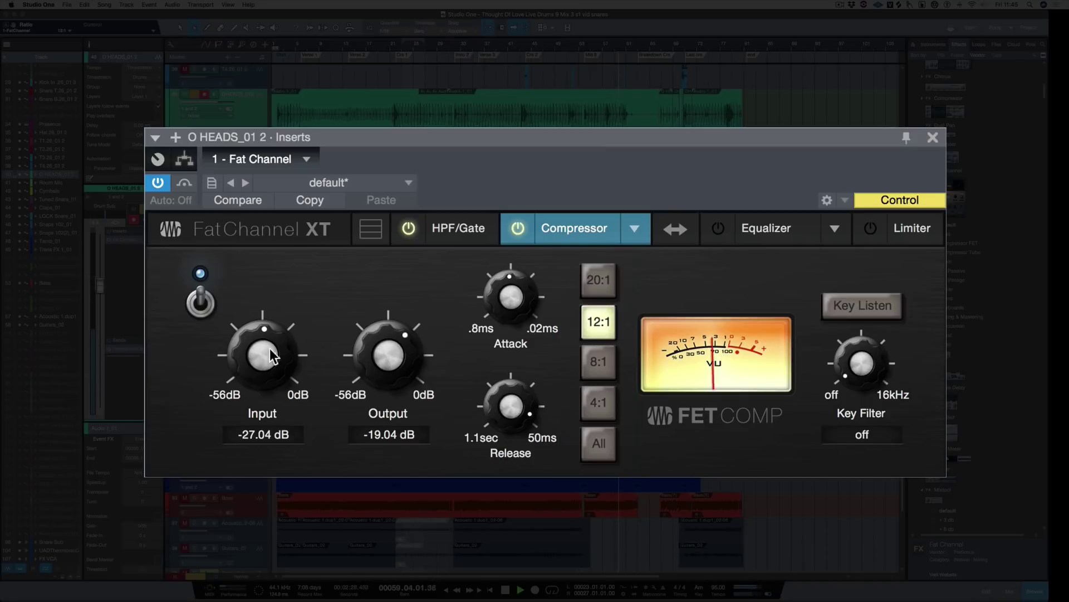
drag(260, 347, 260, 334)
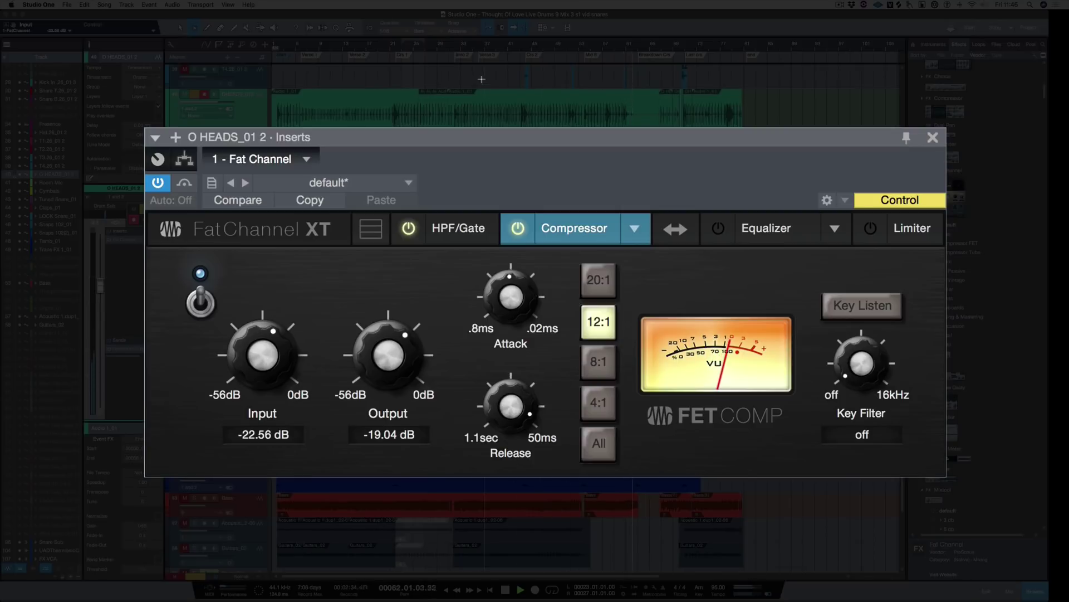
click(466, 49)
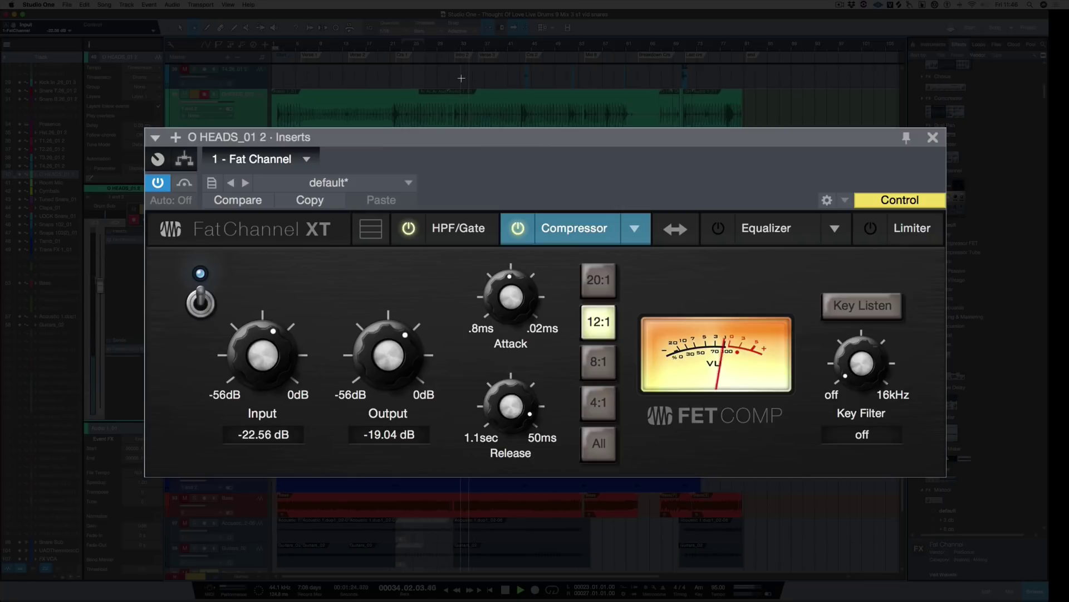
A/B the compressor on and off and raise its output to -15.68 dB.
click(517, 229)
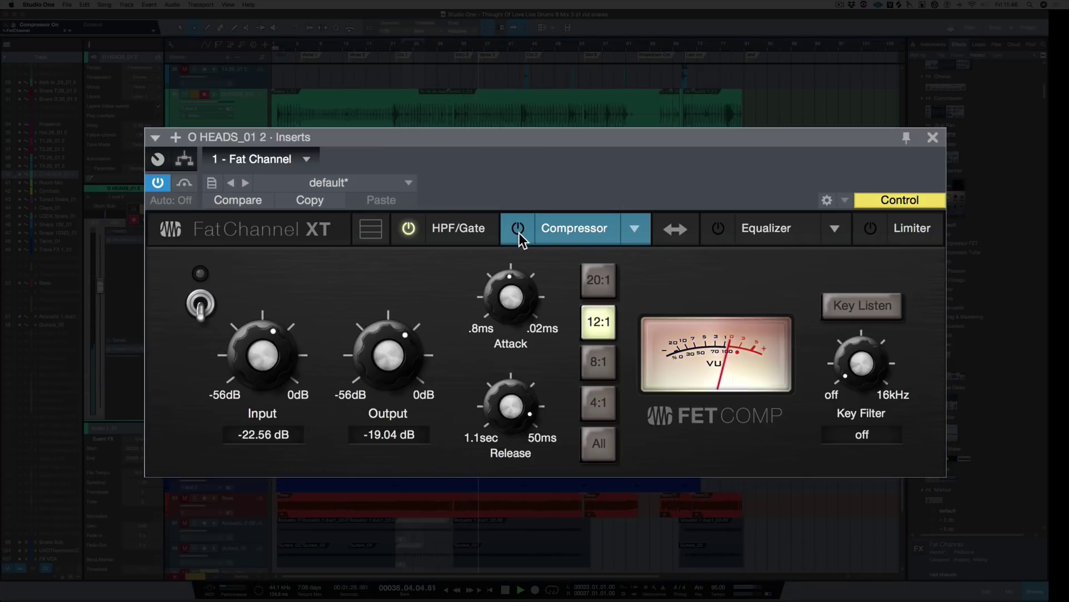
click(517, 229)
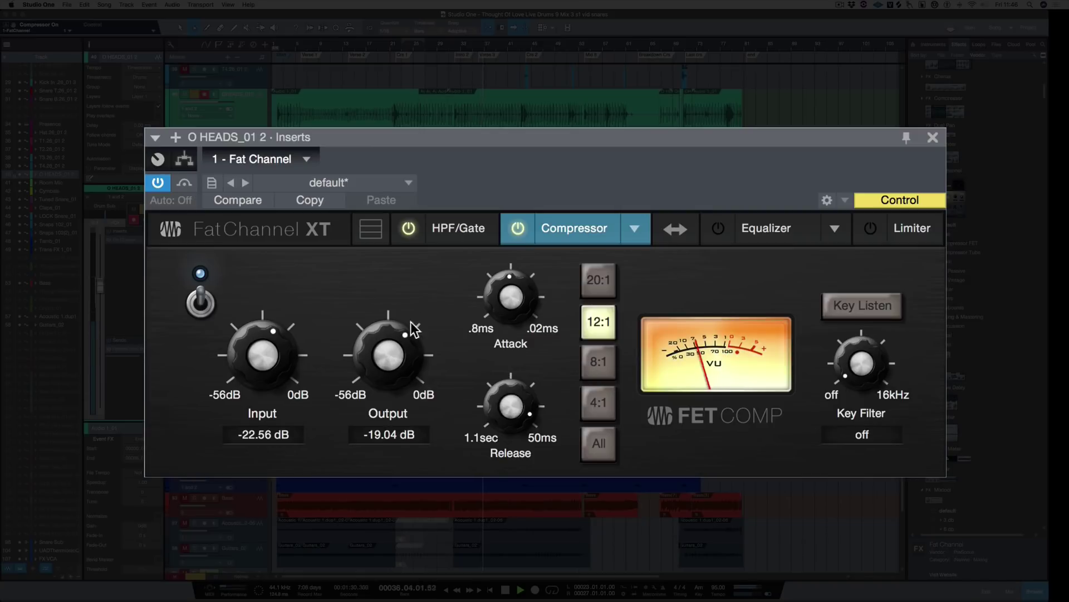
drag(387, 339, 386, 336)
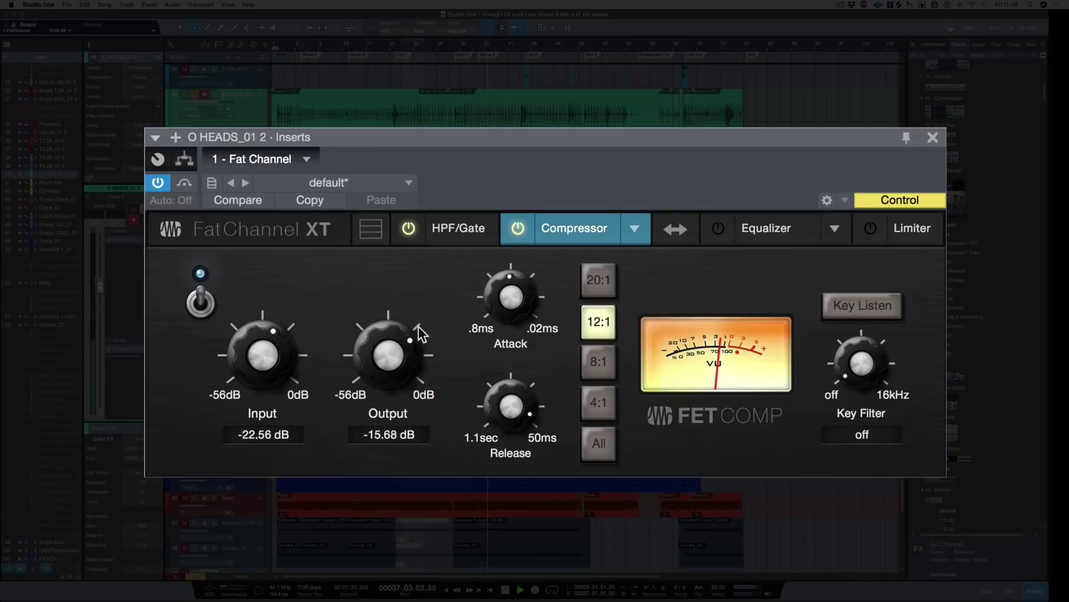
click(520, 229)
click(521, 230)
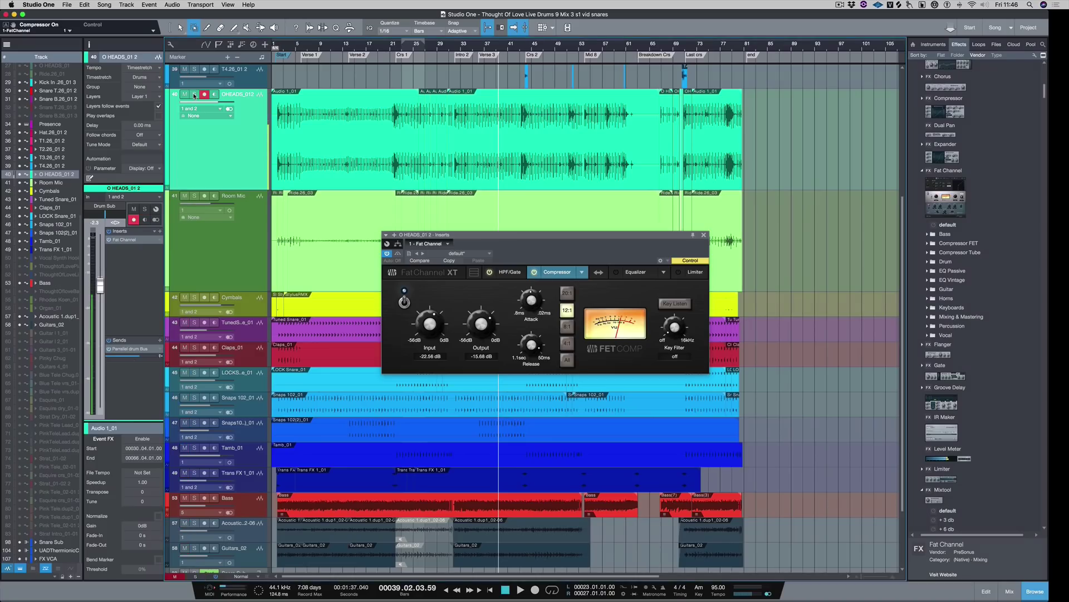
Play the song, bypass and re-enable the overheads' Fat Channel, then select the Room Mic track.
key(space)
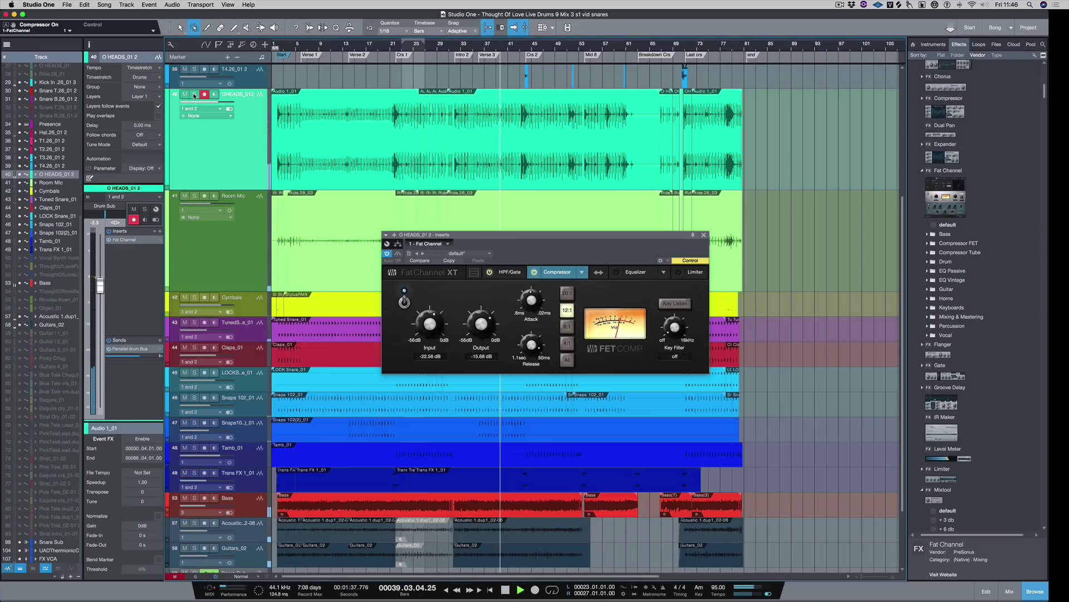
click(389, 255)
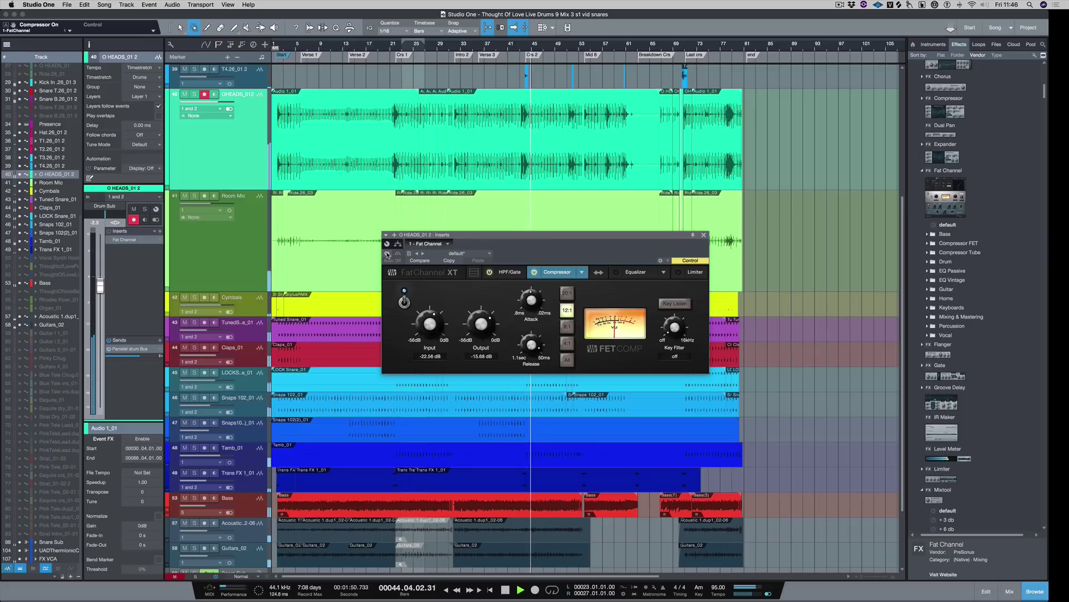
click(389, 255)
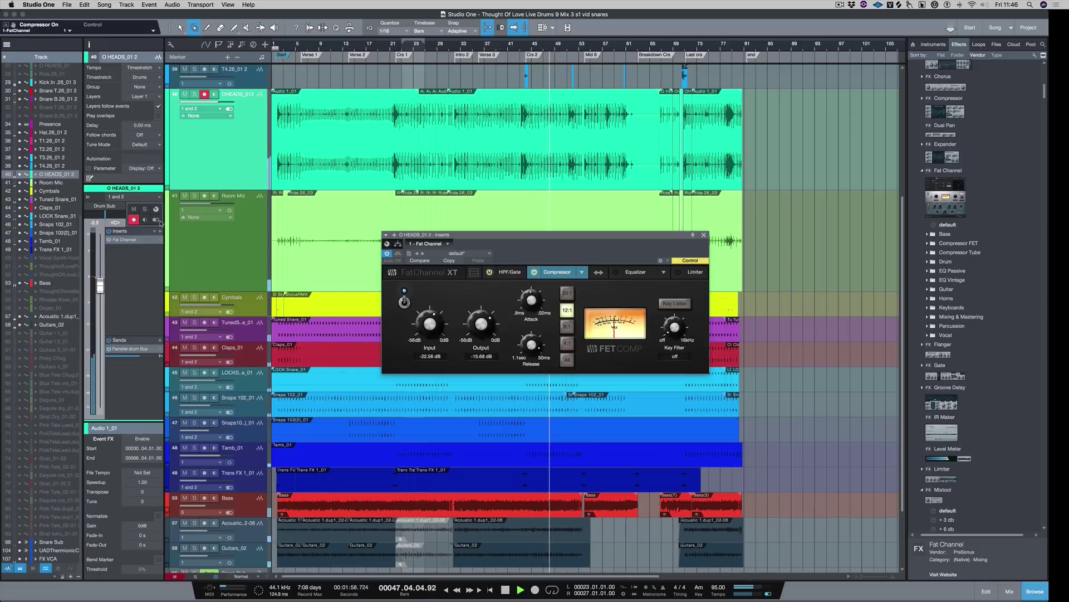
click(229, 254)
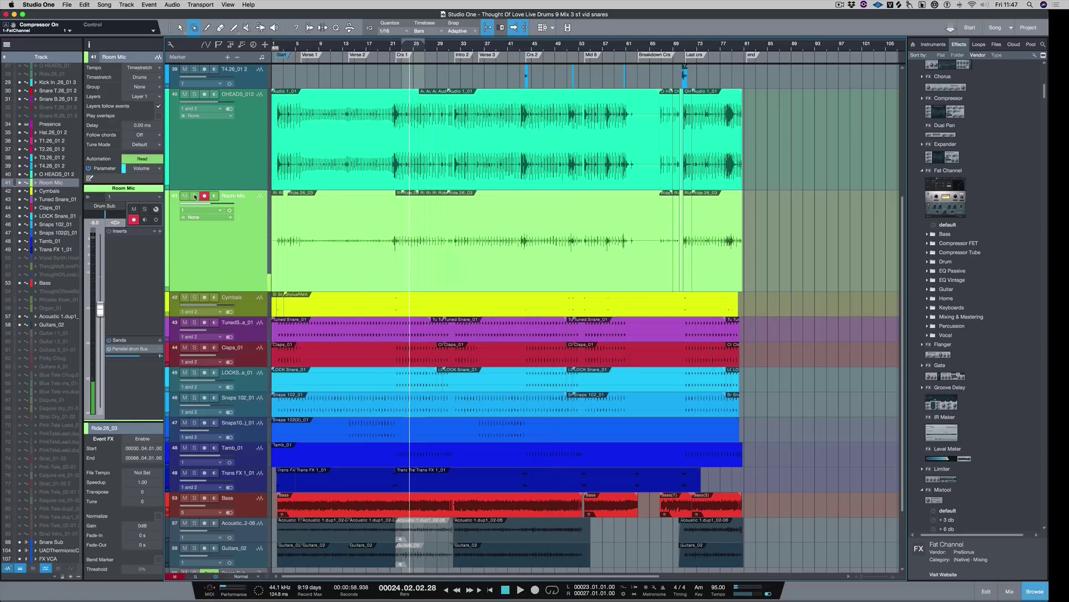
Solo the Room Mic track, boost its fader to +3.7 dB, and find RedlightDist in the Effects browser.
click(402, 49)
click(144, 209)
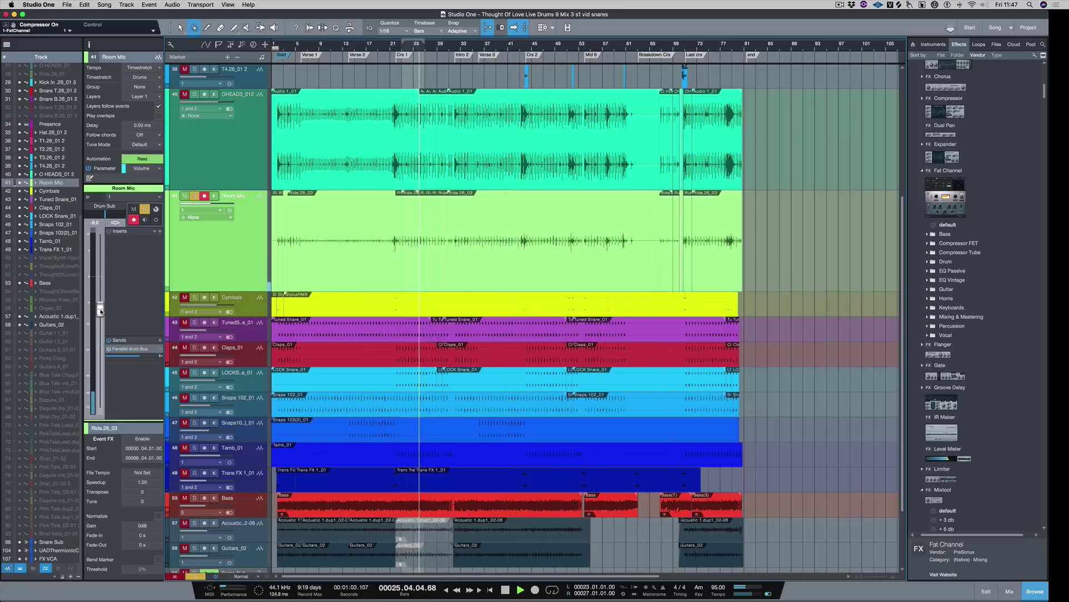
drag(100, 311, 101, 263)
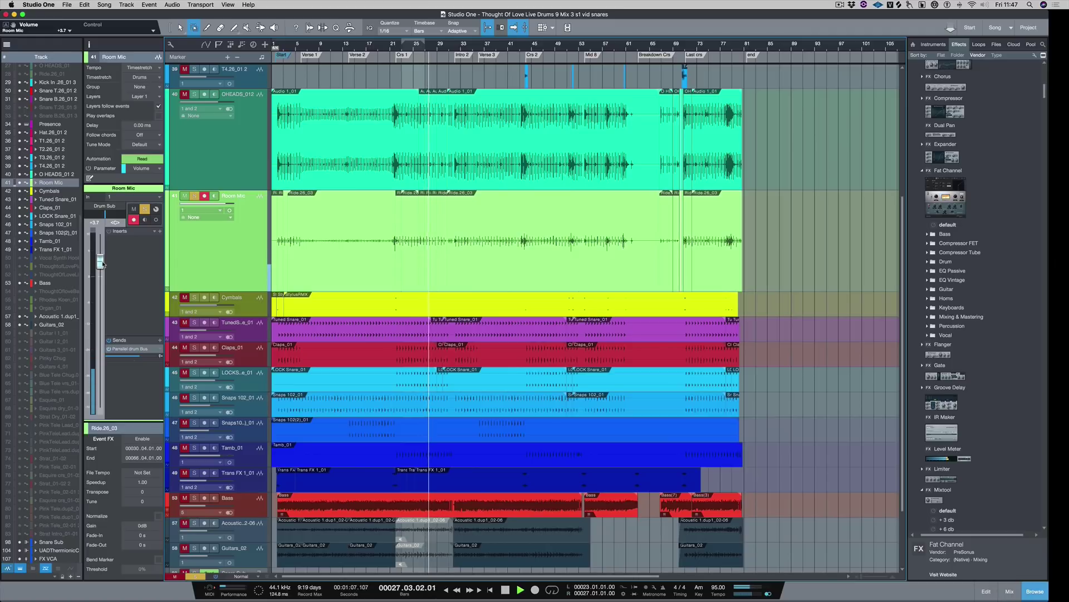
scroll(1005, 338, down, 10)
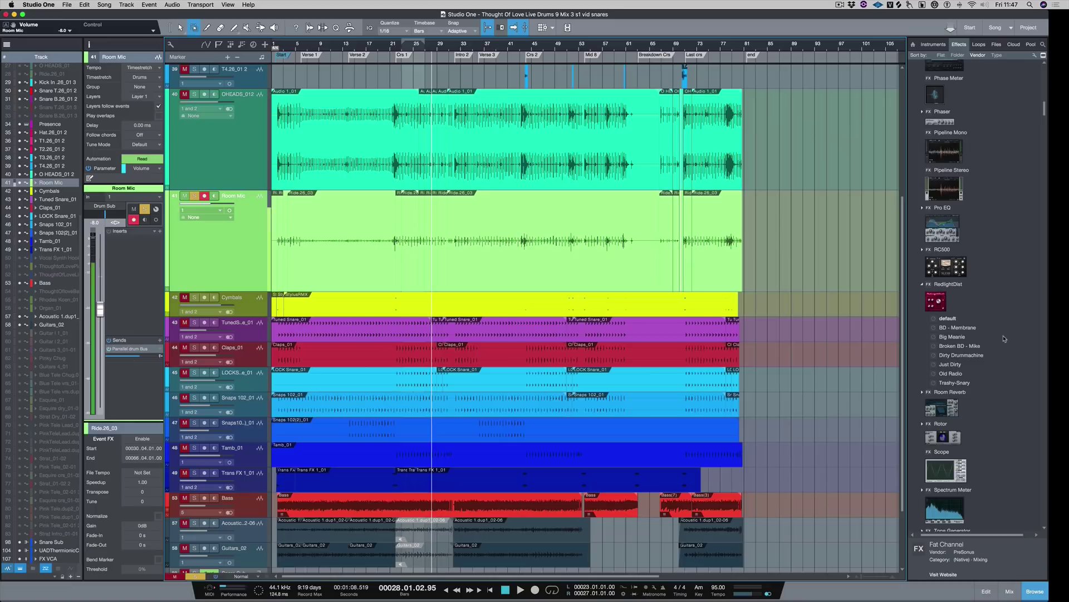
Add RedlightDist to the Room Mic inserts and, while playing, set Low Freq 101 Hz and High Freq 16.00 k.
drag(936, 300, 131, 236)
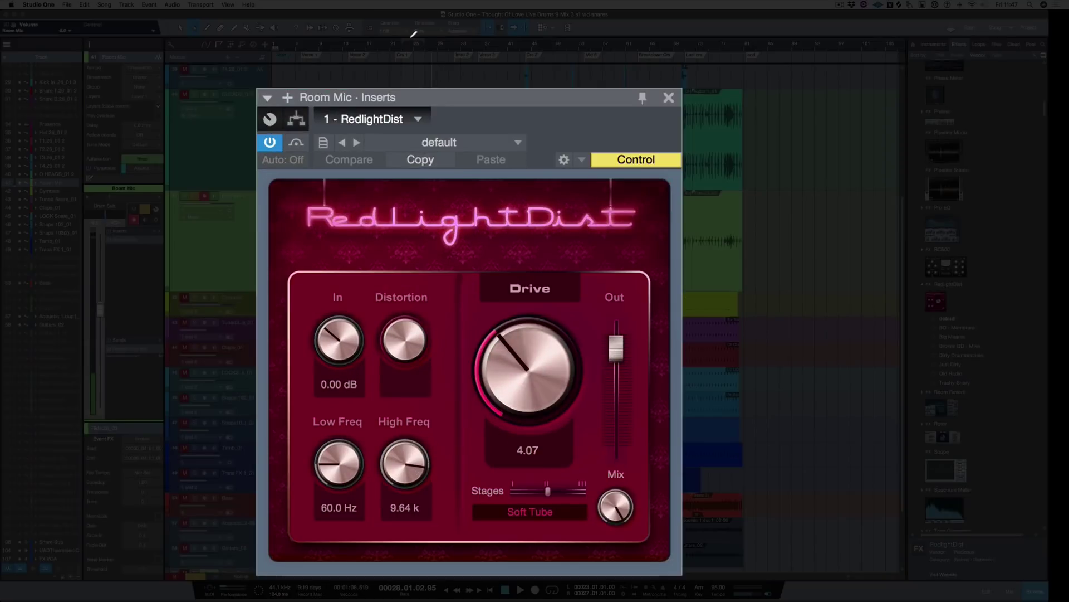
key(space)
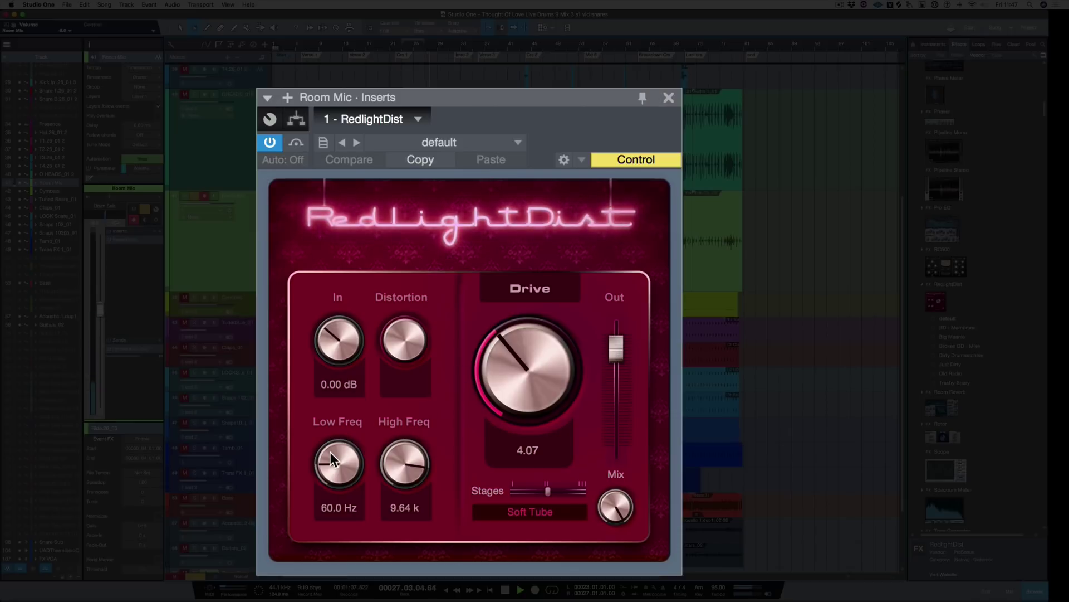
drag(329, 452, 327, 430)
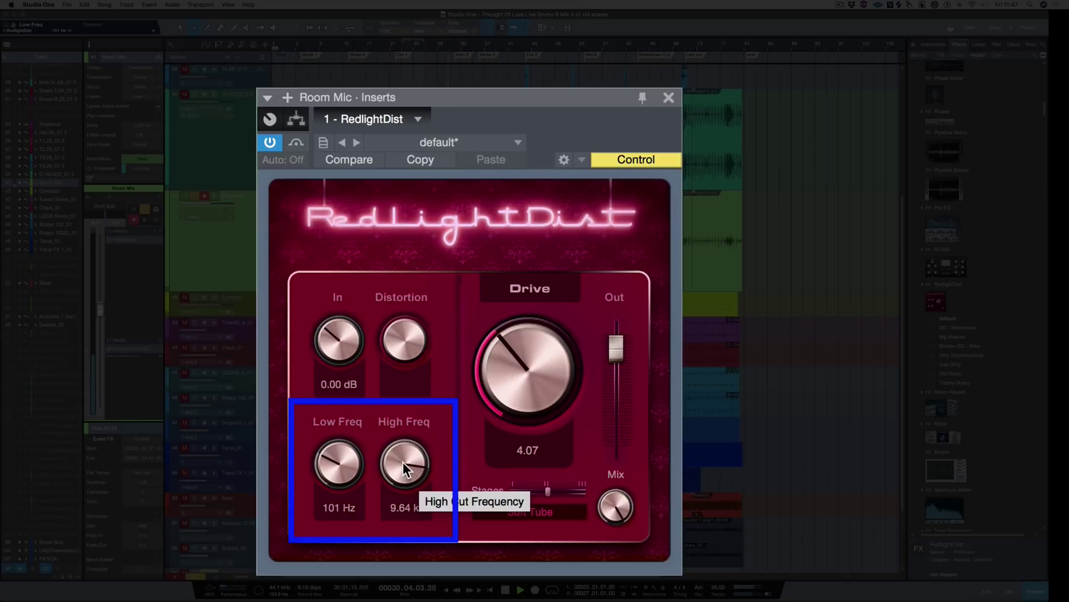
drag(402, 463, 404, 409)
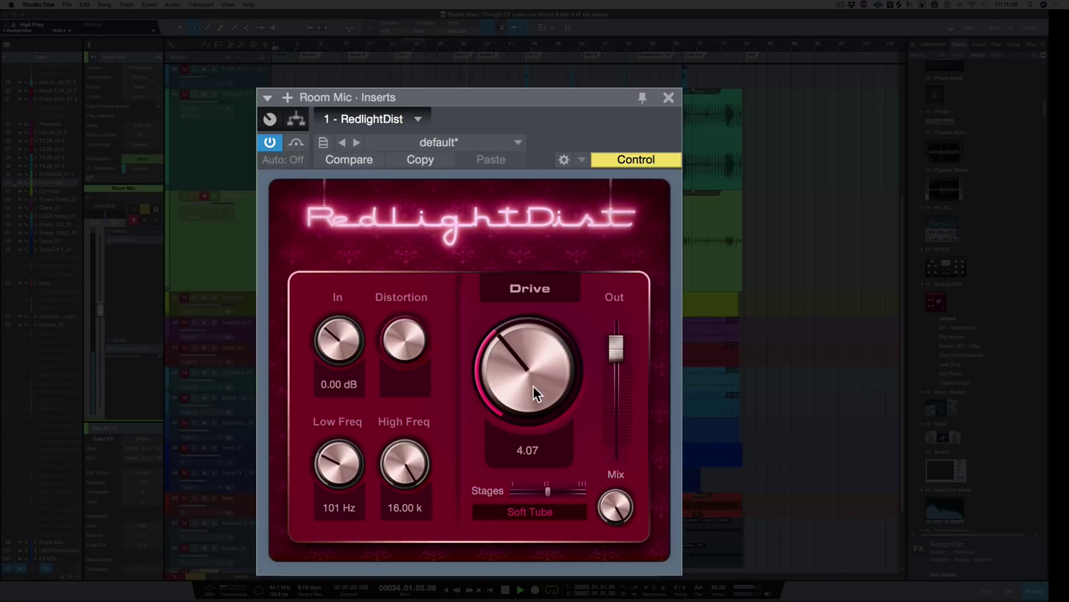
Push RedlightDist's Drive up then settle it at 4.56, and lower the Out level to about -5.53.
drag(529, 389, 499, 289)
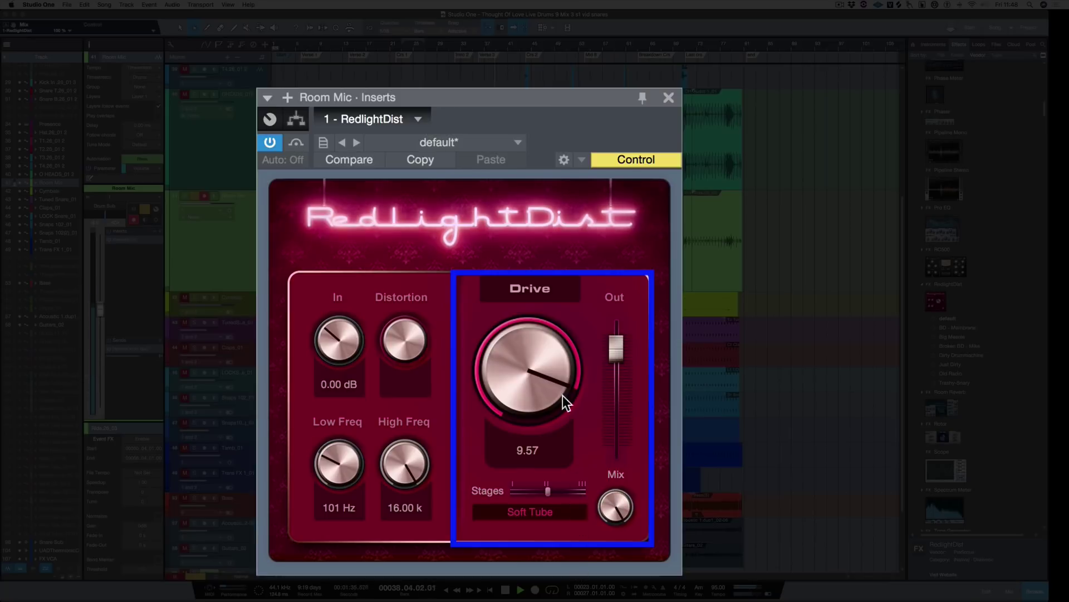
drag(513, 370, 503, 440)
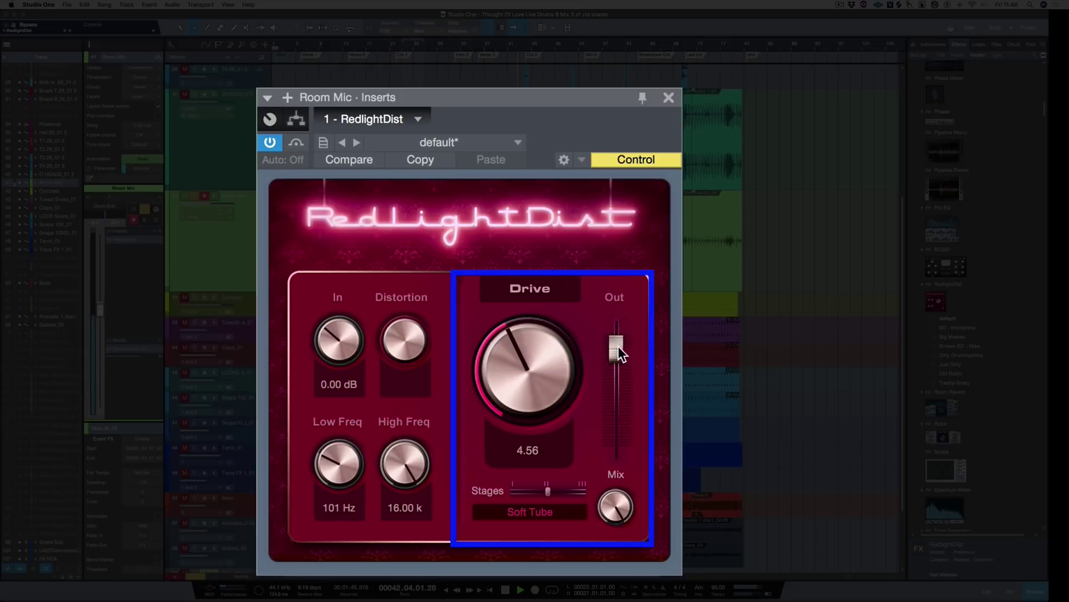
drag(617, 347, 617, 382)
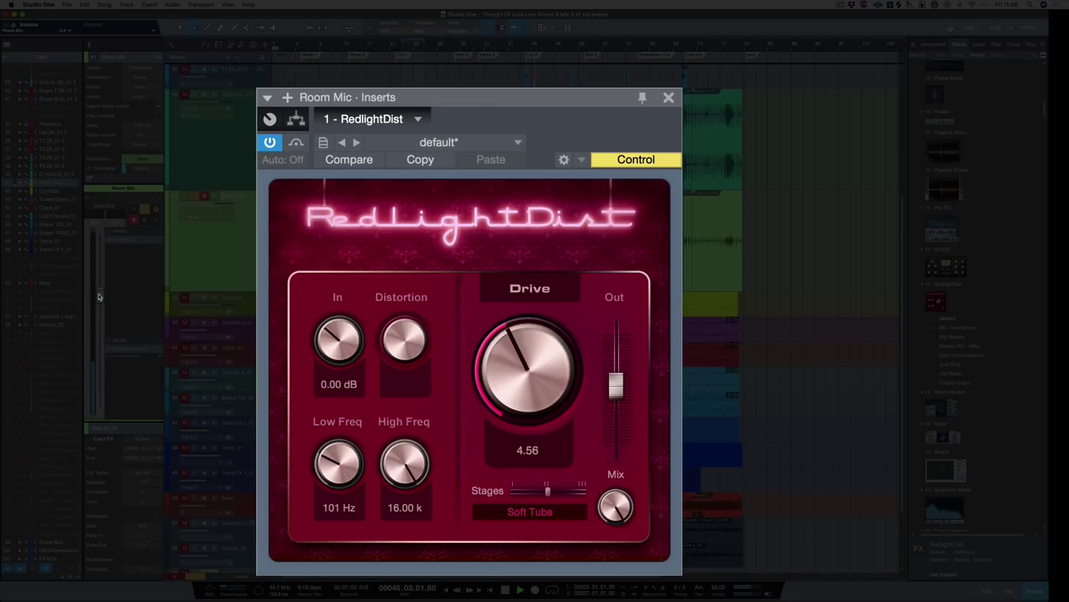
Unsolo Room Mic, reselect the O HEADS overhead track's Fat Channel, and play from bar 23.
click(145, 210)
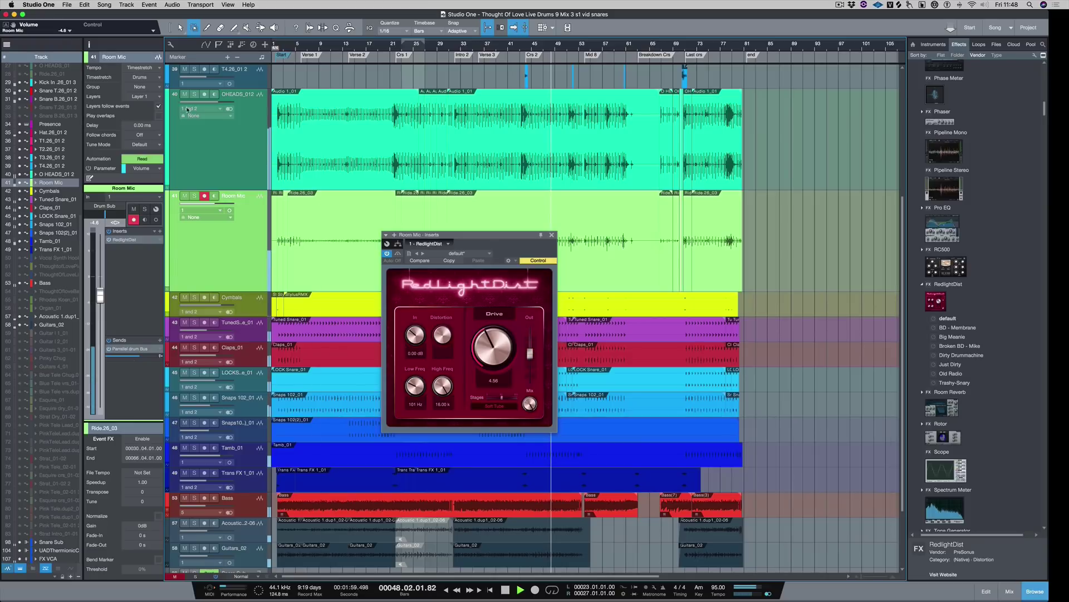
click(216, 146)
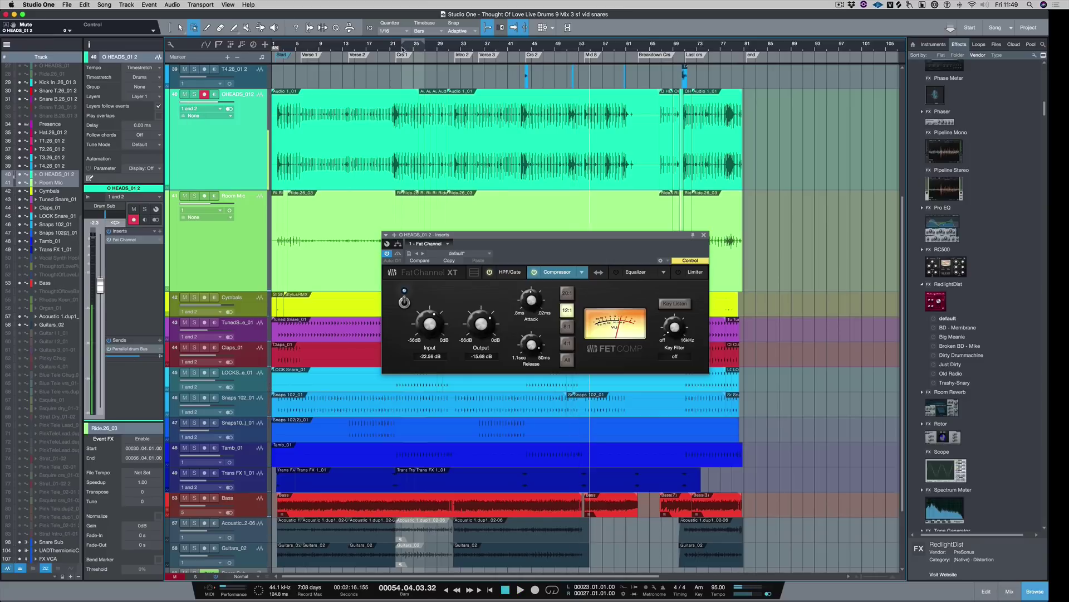
click(402, 50)
key(space)
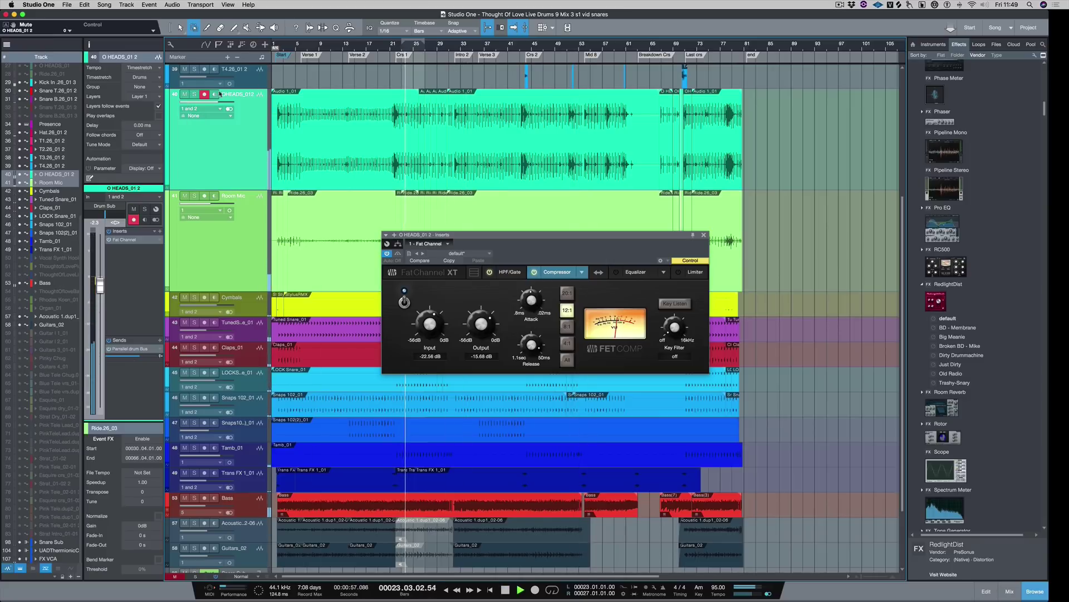